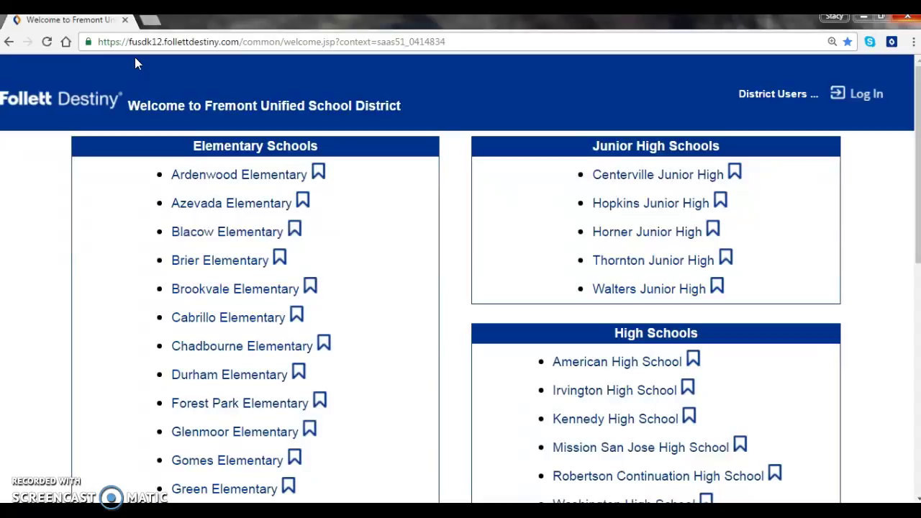
Open the Centerville Junior High library catalog from the Fremont Unified school list.
click(620, 180)
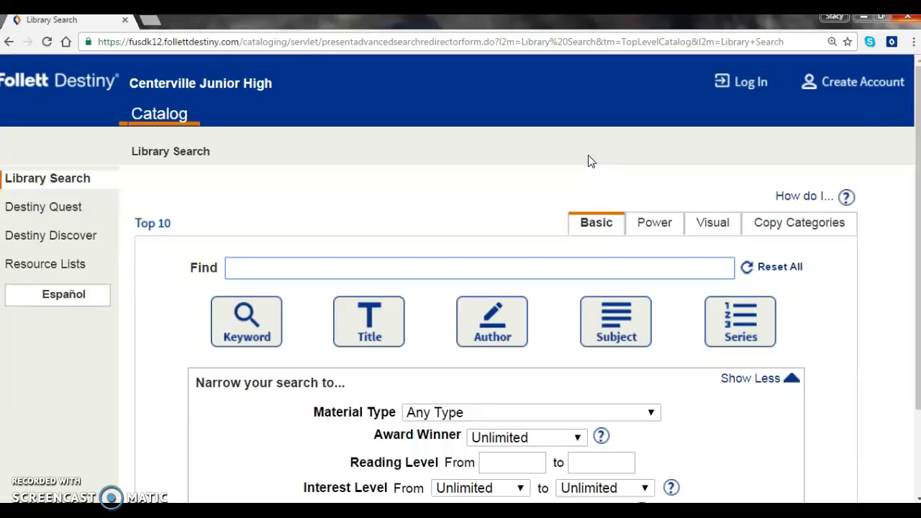
Log in with the student's user name and password, then return to the Catalog search page.
click(752, 83)
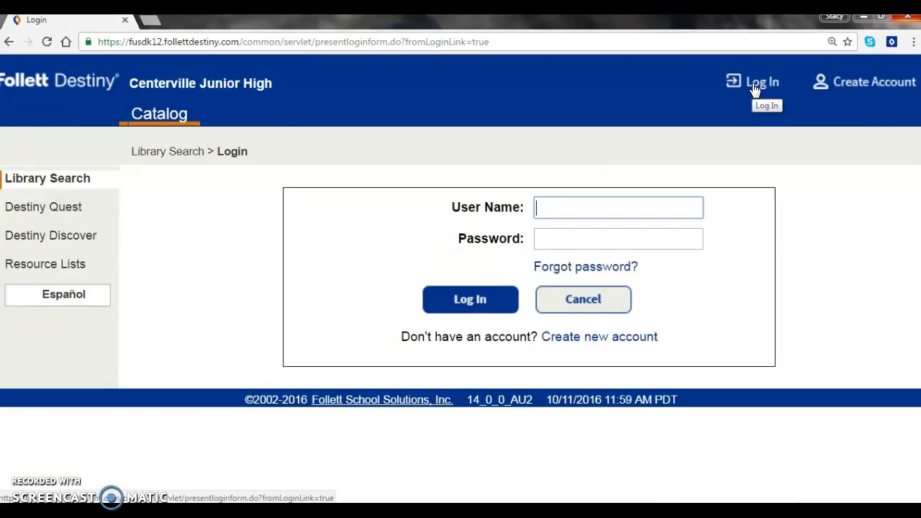
text(percyjackson)
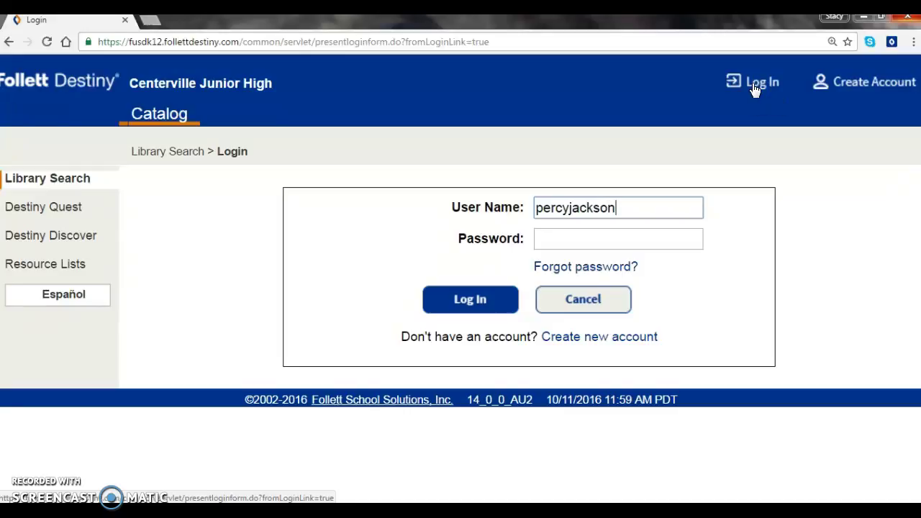
key(Tab)
text(*********)
key(Return)
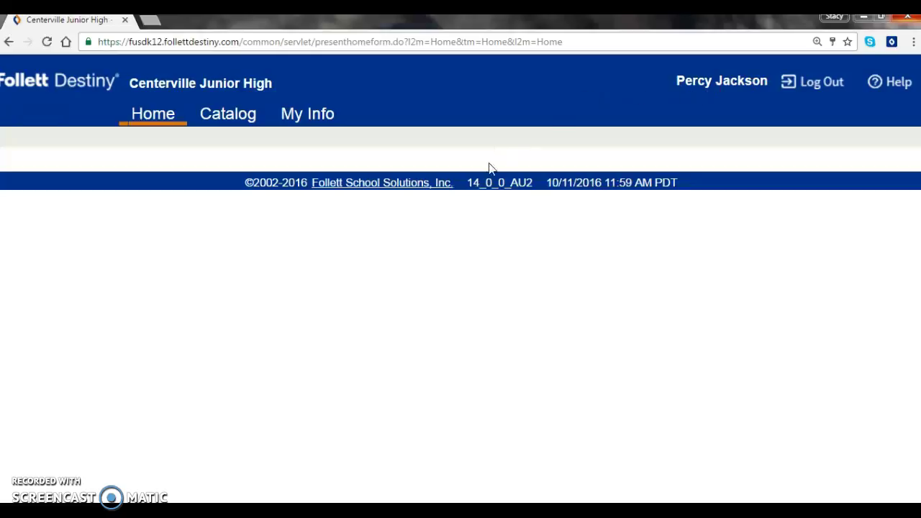
click(241, 126)
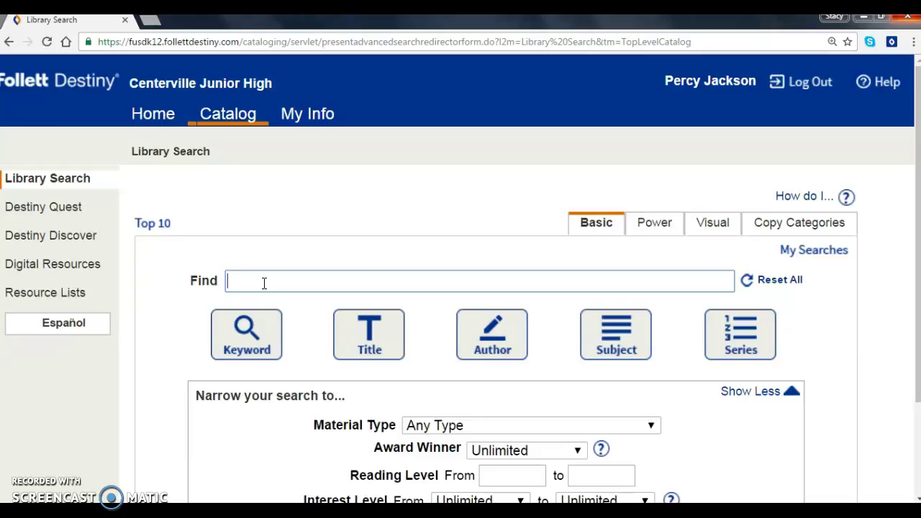
Run a basic catalog search for 'civil war', listing 190 titles.
text(ci)
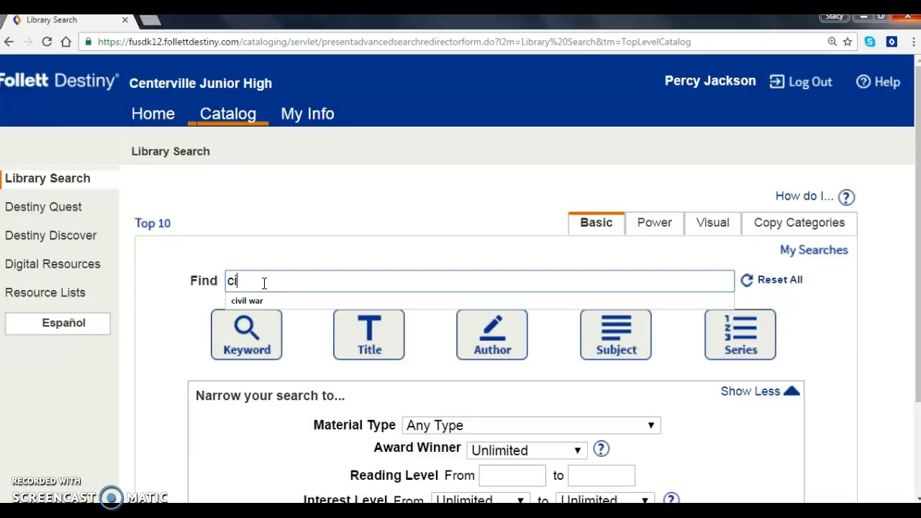
text(vil war)
key(Return)
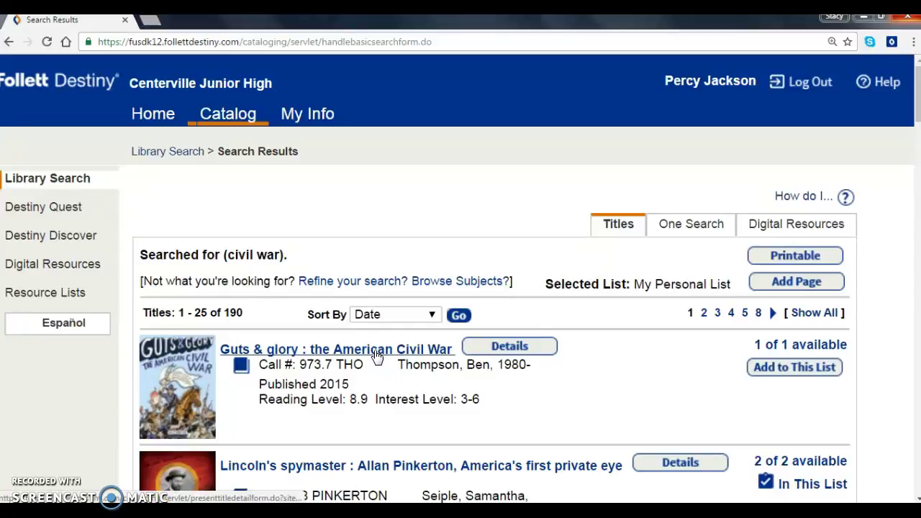
View the Guts & glory: the American Civil War details, including subjects and publication info.
click(489, 353)
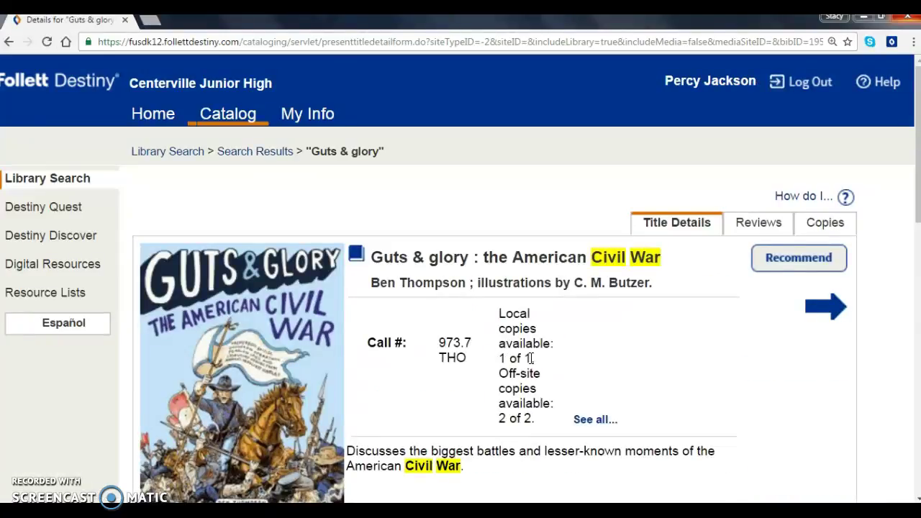
scroll(537, 354, down, 4)
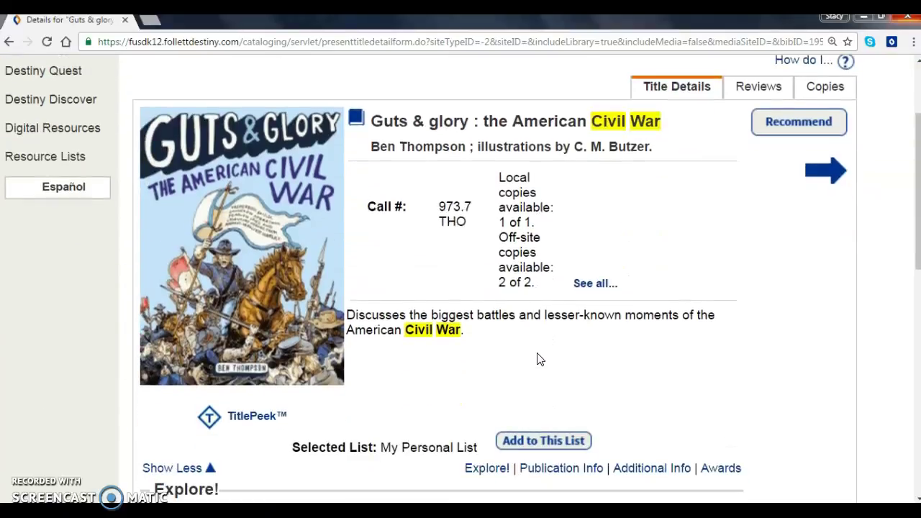
scroll(540, 359, down, 1)
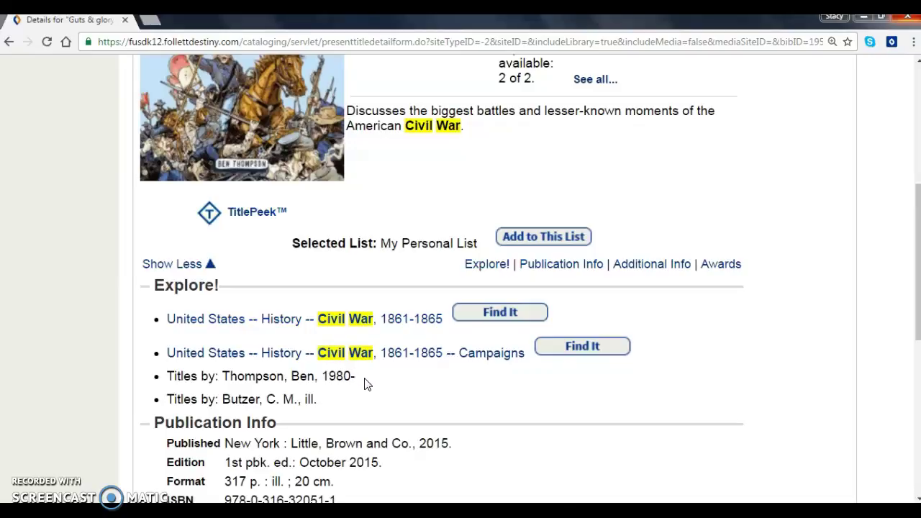
scroll(364, 385, up, 3)
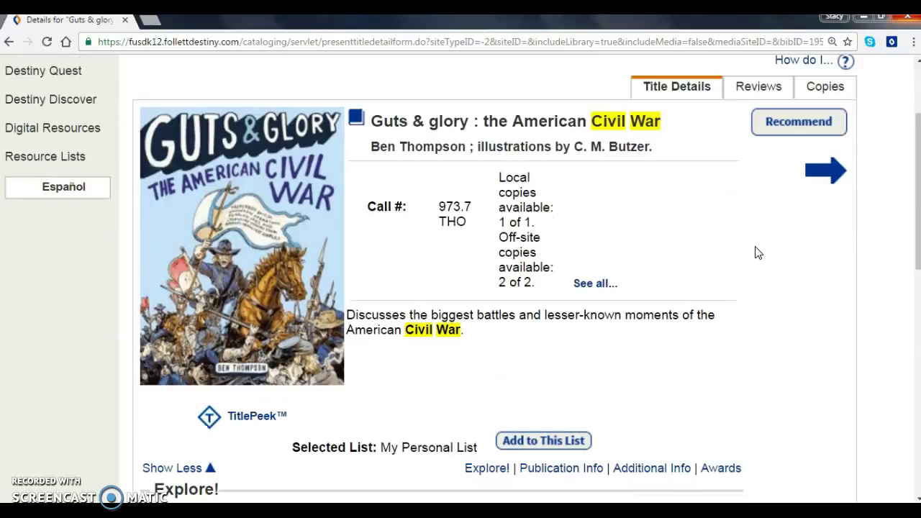
Save Guts & glory and Lincoln's spymaster from the civil war results to My Personal List.
click(830, 176)
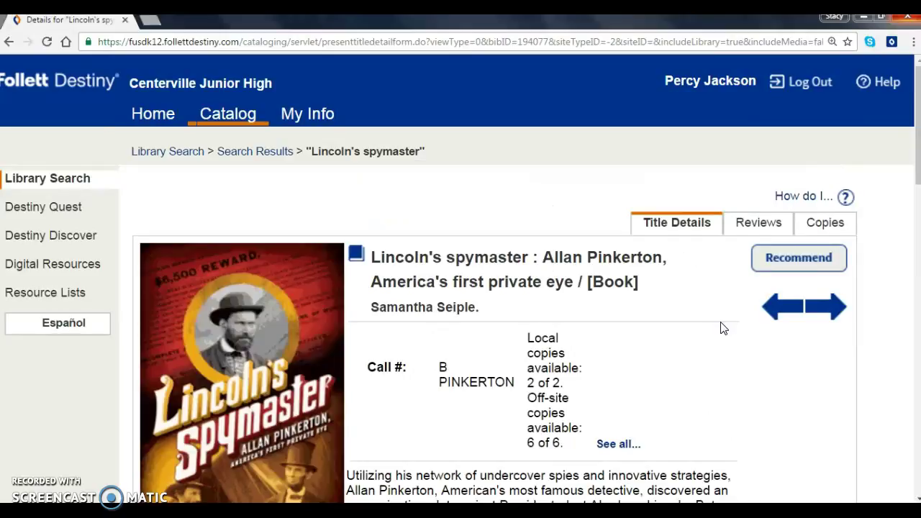
scroll(723, 328, down, 2)
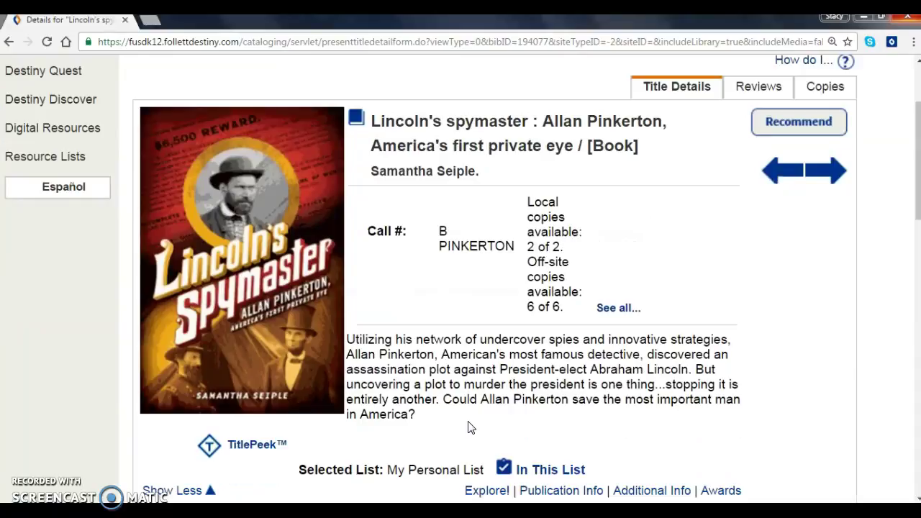
scroll(467, 427, up, 2)
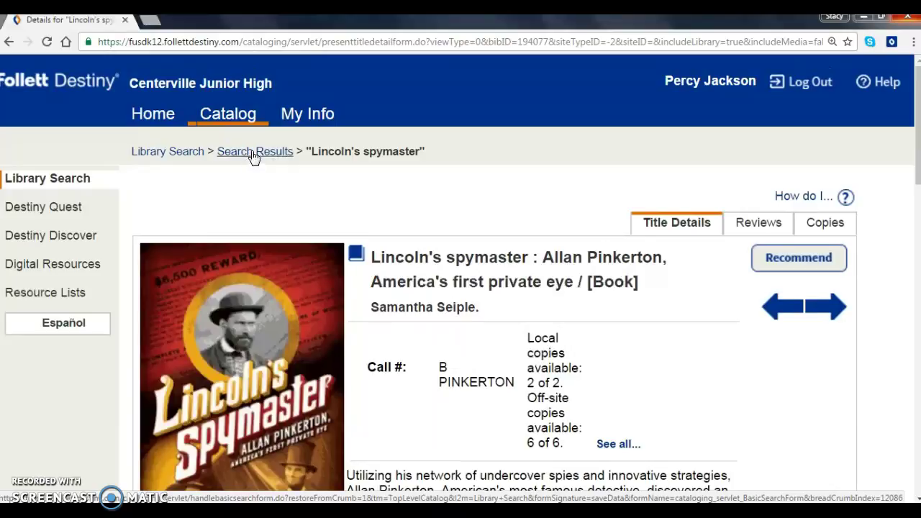
click(252, 152)
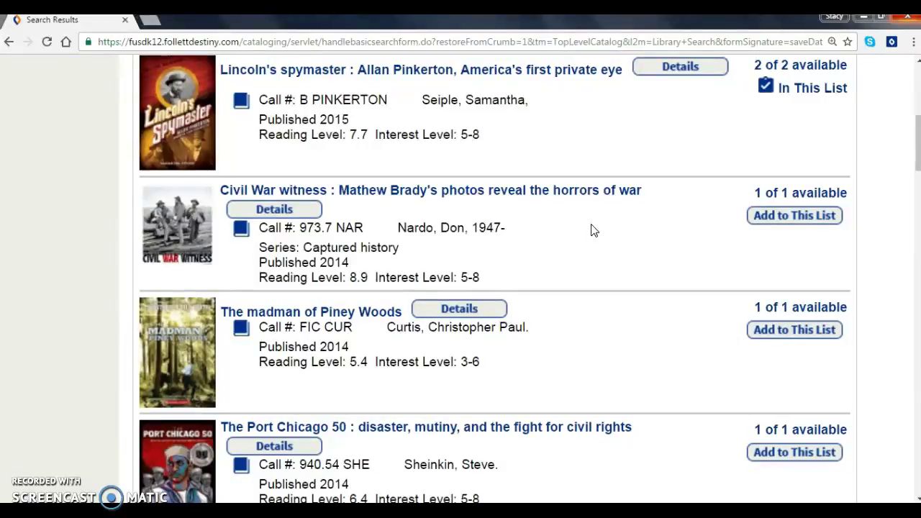
scroll(592, 229, up, 3)
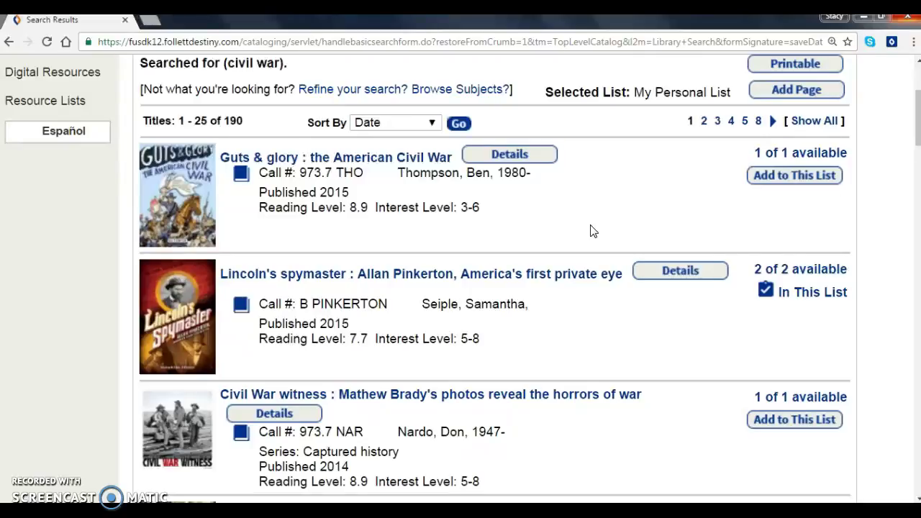
click(822, 184)
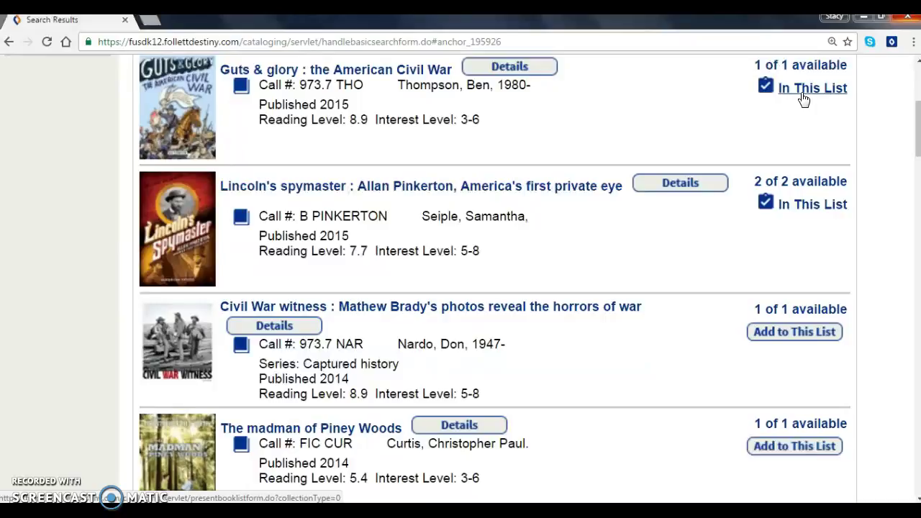
scroll(800, 136, up, 4)
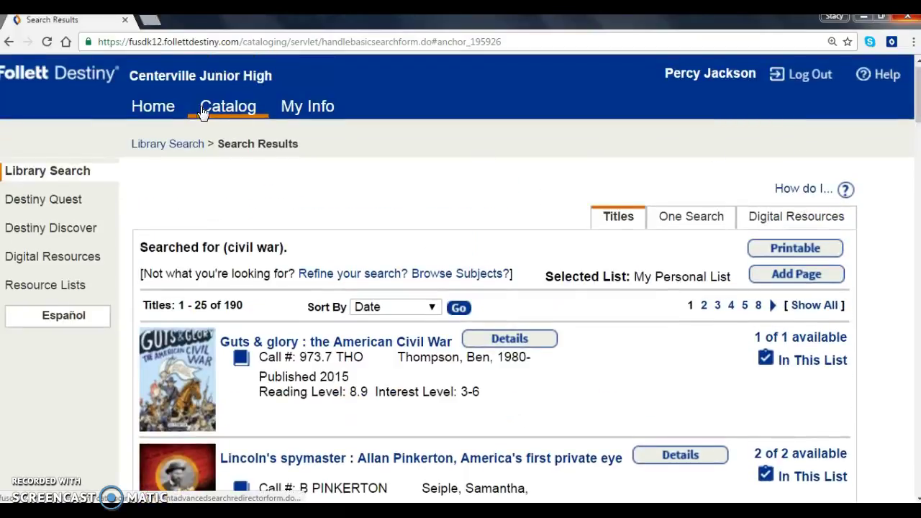
Look through the two titles in My Personal List, then return to Library Search.
click(32, 286)
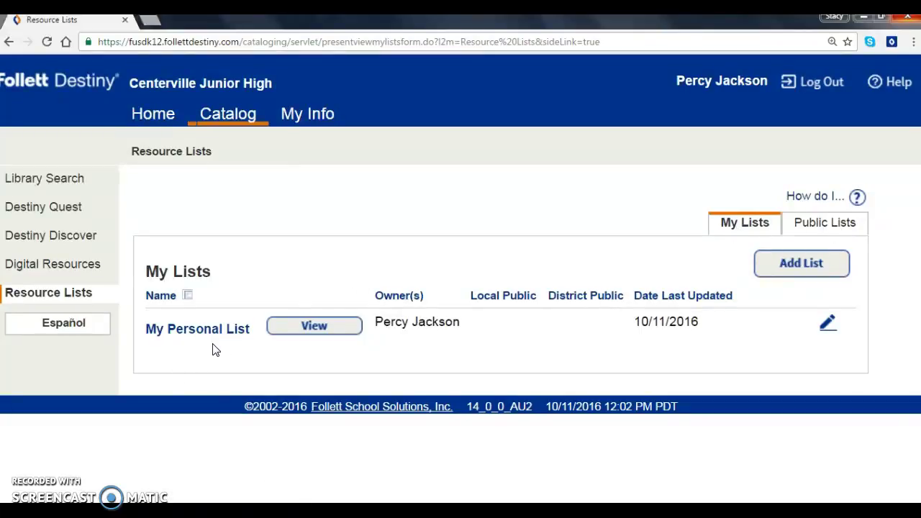
click(303, 325)
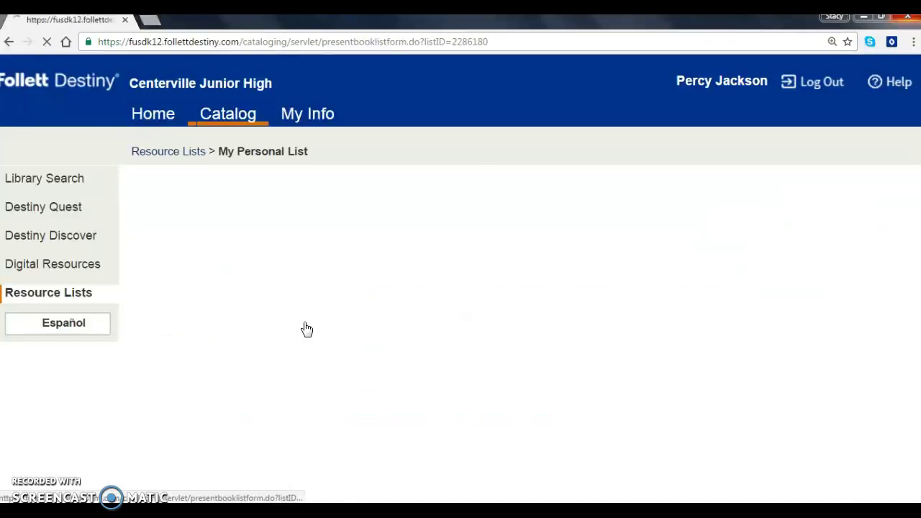
scroll(357, 317, down, 3)
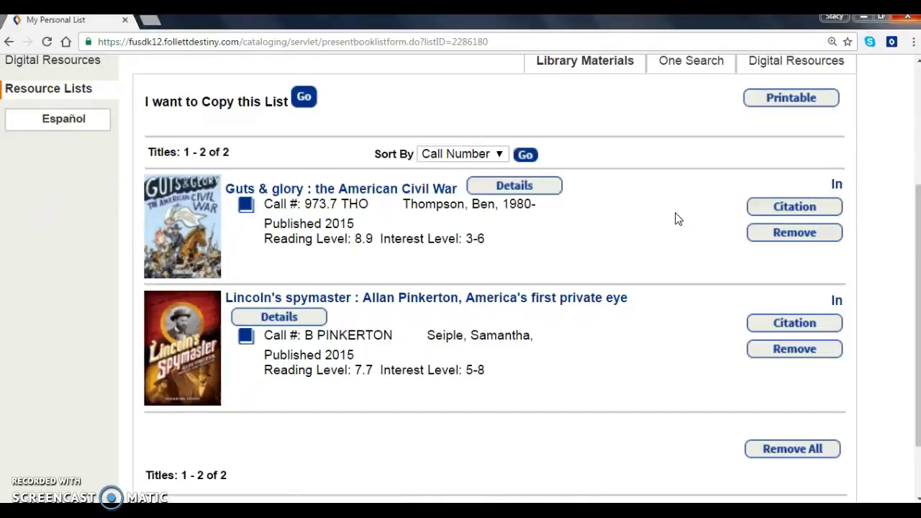
scroll(676, 218, up, 3)
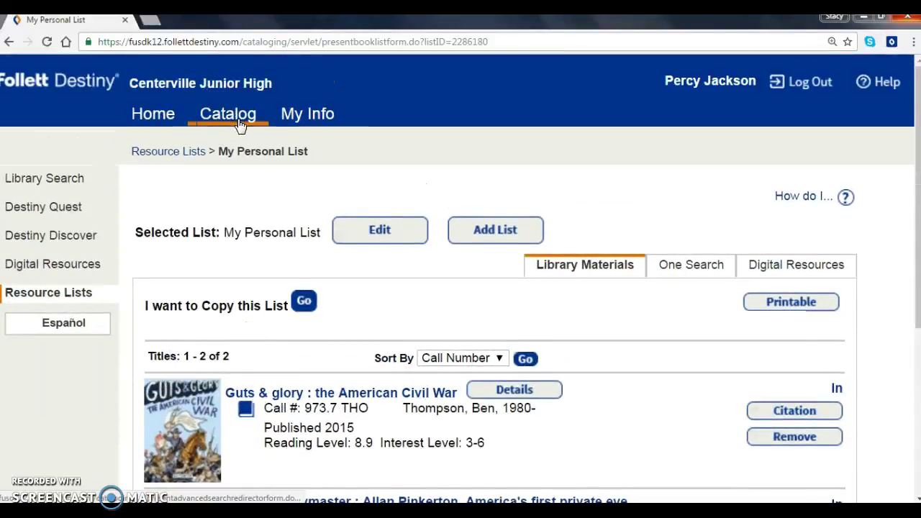
click(241, 126)
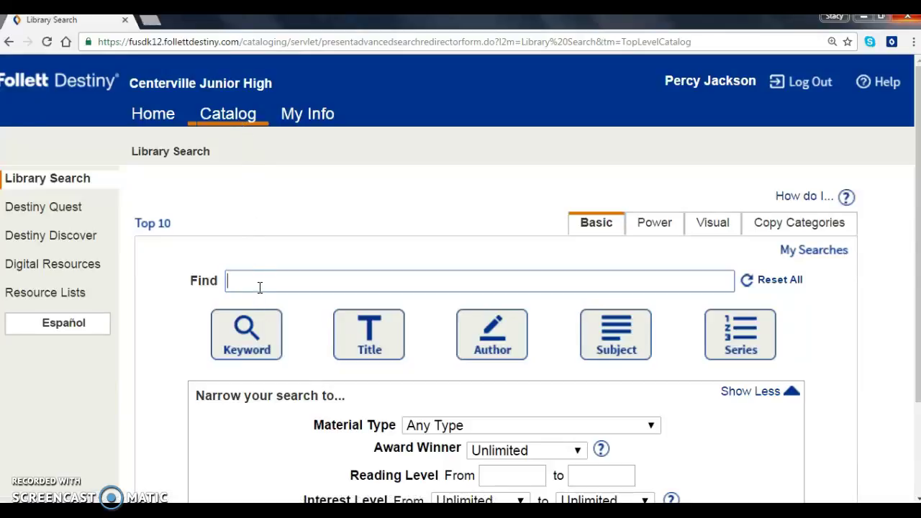
Search for 'jenetics' and accept the suggested spelling 'genetics' to list 47 titles.
text(je)
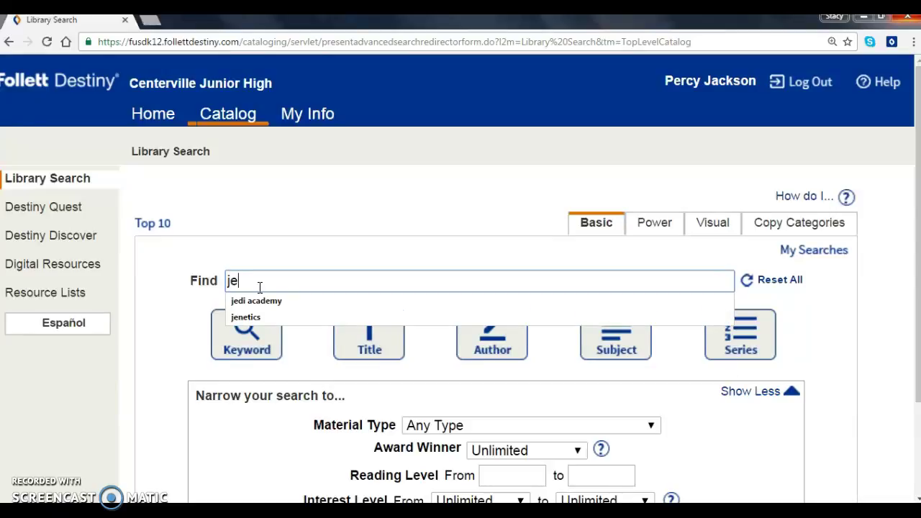
text(nec)
key(BackSpace)
text(tics)
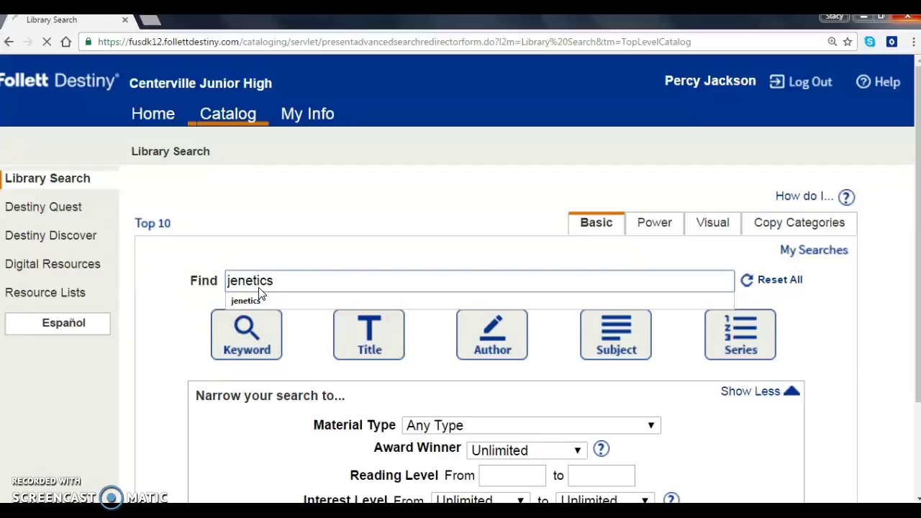
key(Return)
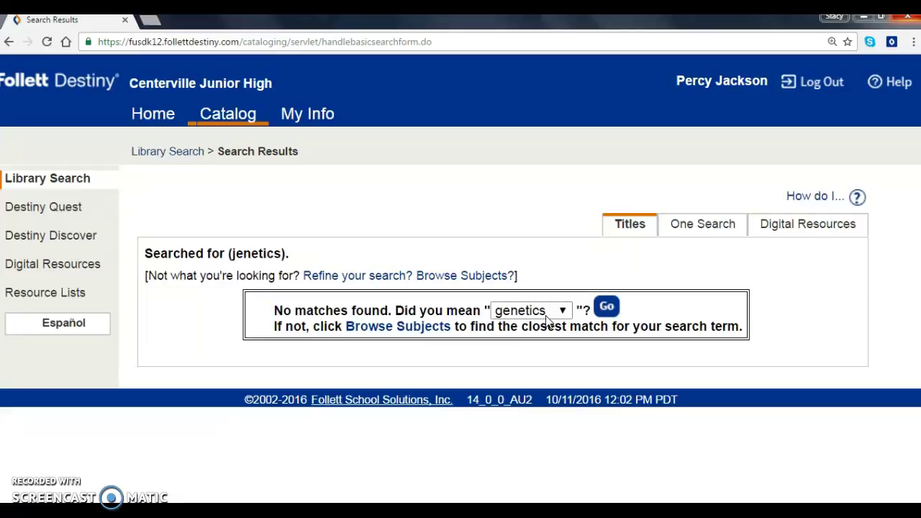
click(606, 308)
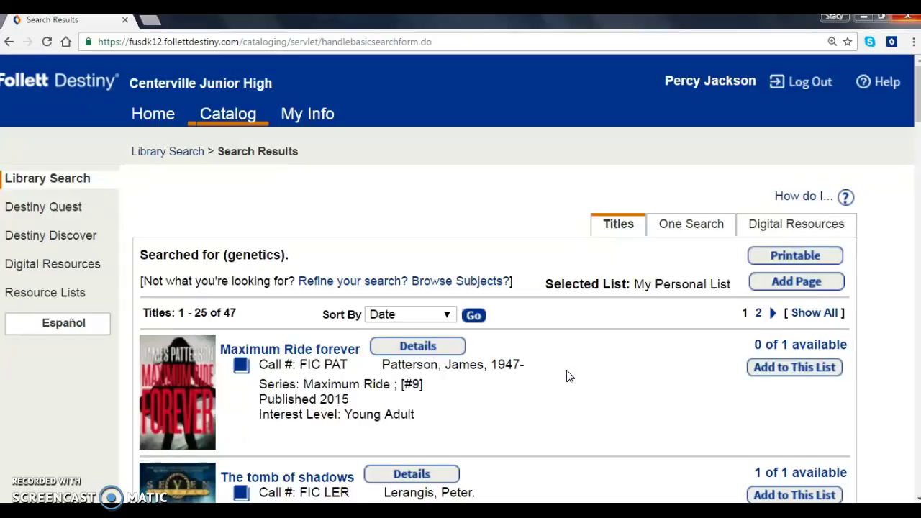
Run a new wildcard search for 'dino*' and scroll through its 32 titles.
click(169, 152)
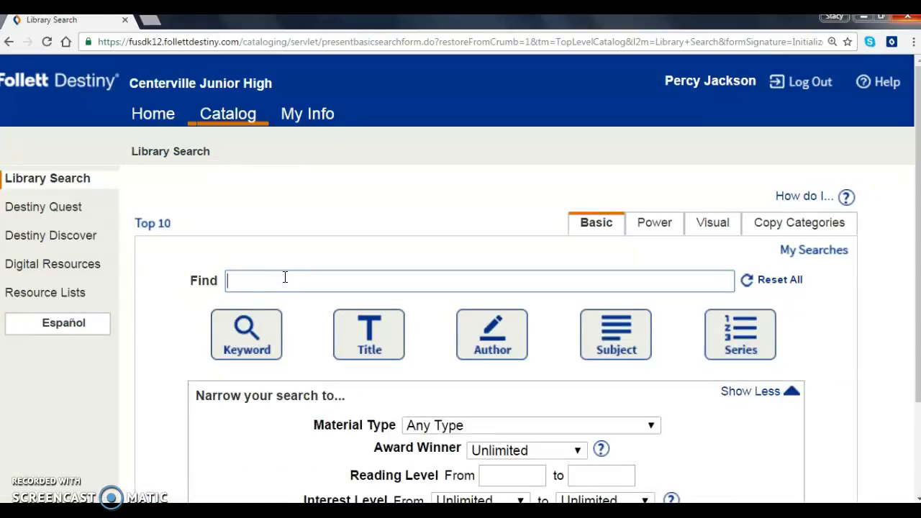
text(dino*)
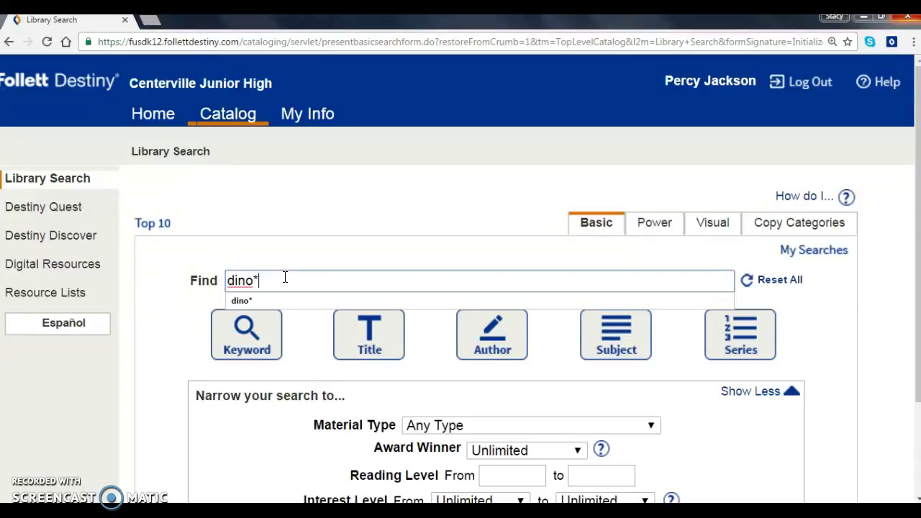
key(Return)
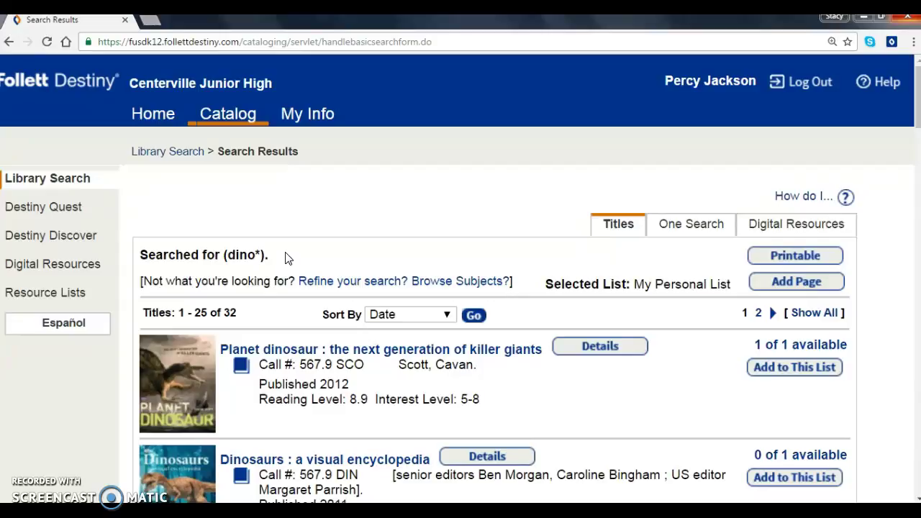
scroll(294, 256, down, 1)
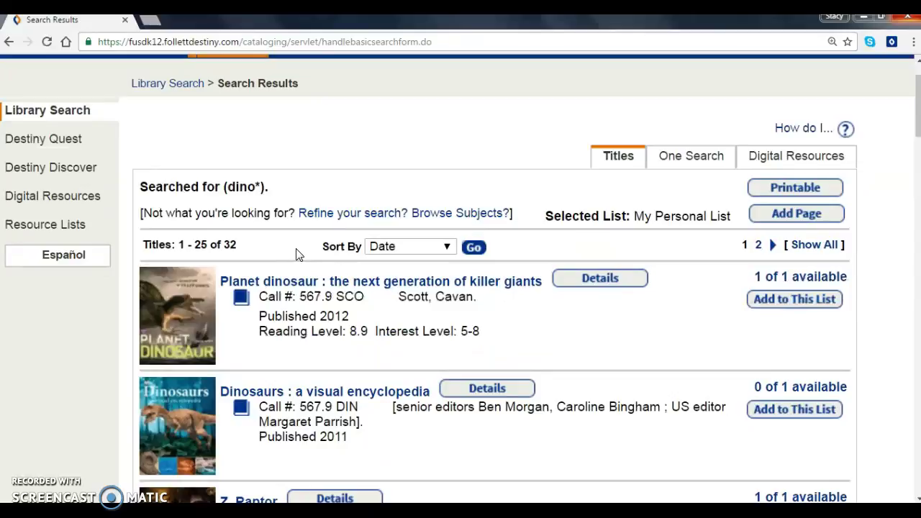
scroll(298, 255, down, 1)
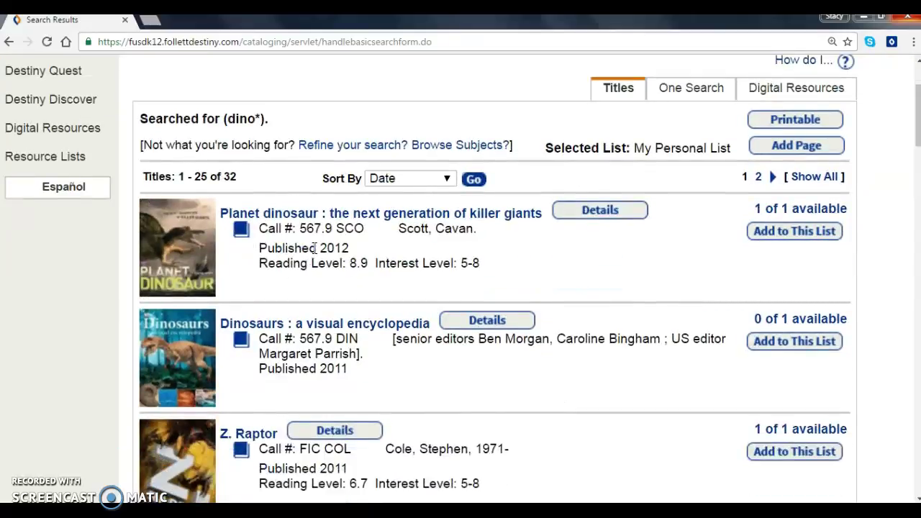
scroll(317, 251, up, 2)
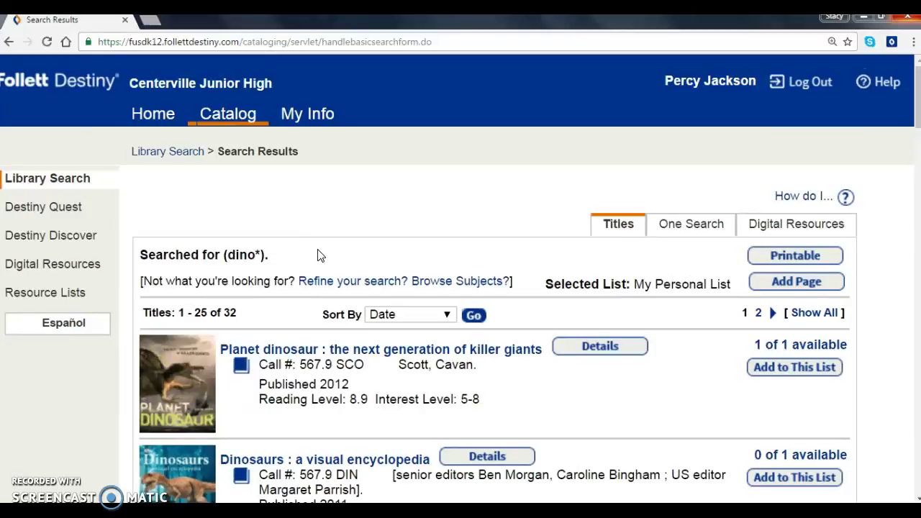
Show the checkout history from My Info, listing three books including Gifts from the gods.
click(319, 121)
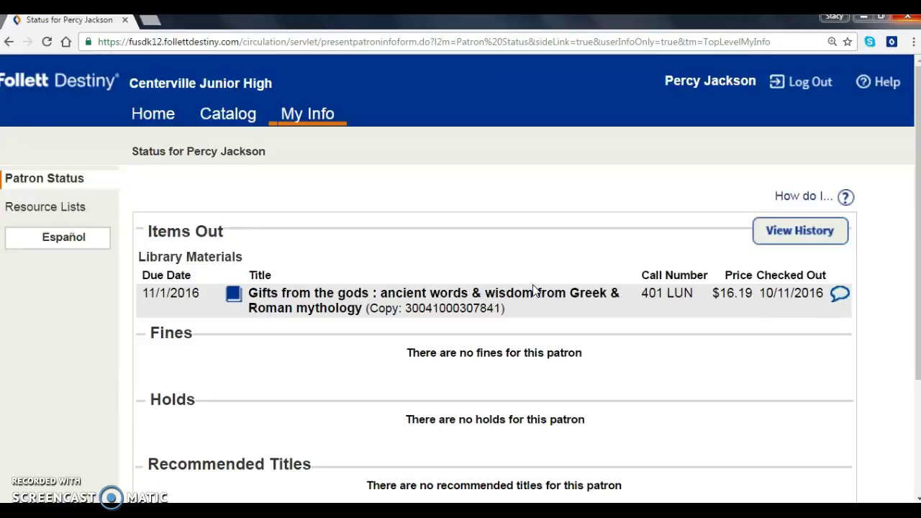
click(796, 237)
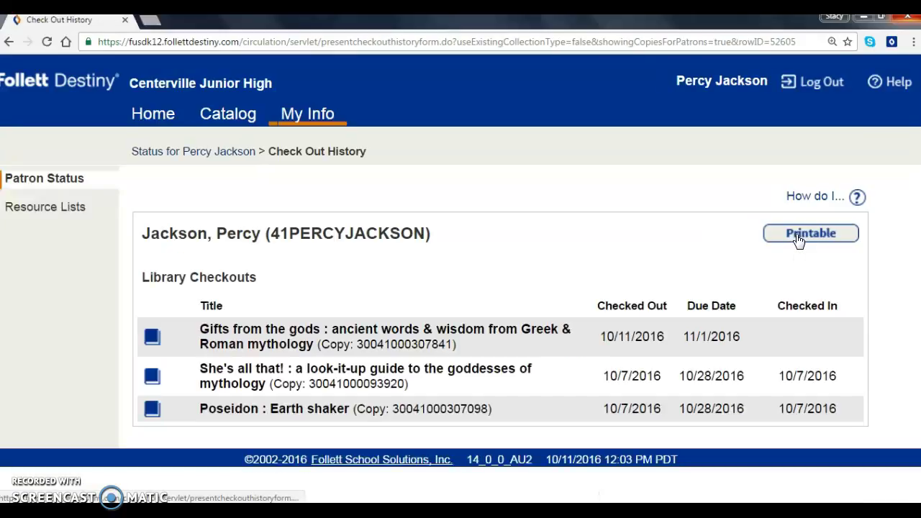